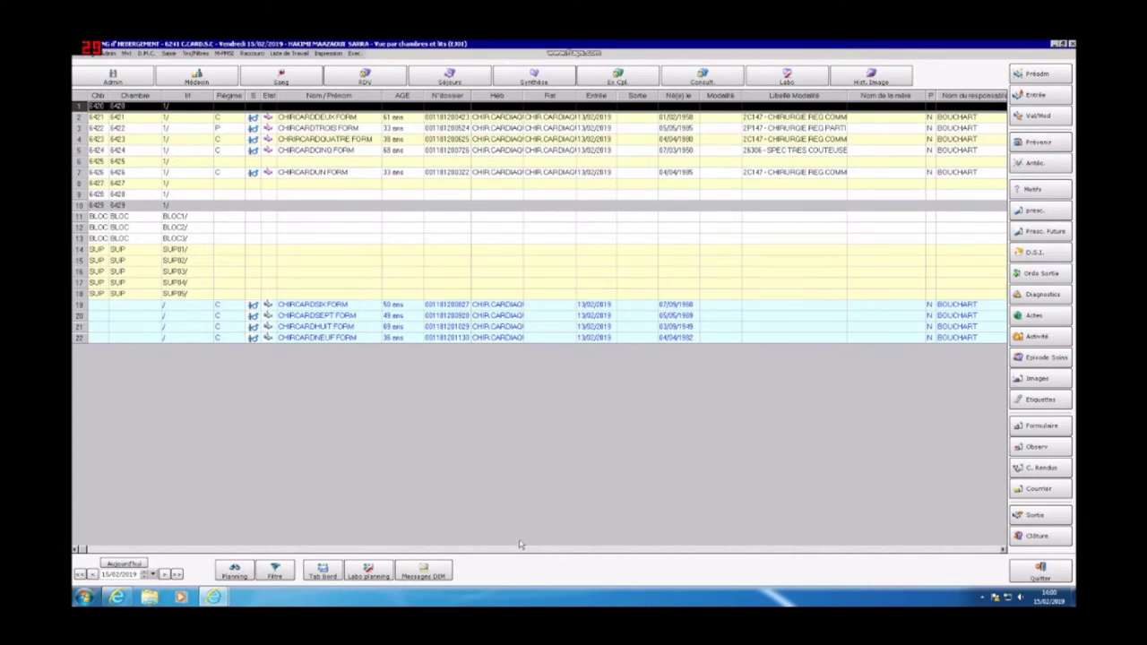
- Open the movement record of the preadmitted patient in row 19, set the entry time to 11:14 and the transport mode to Non renseigné
left_click(348, 307)
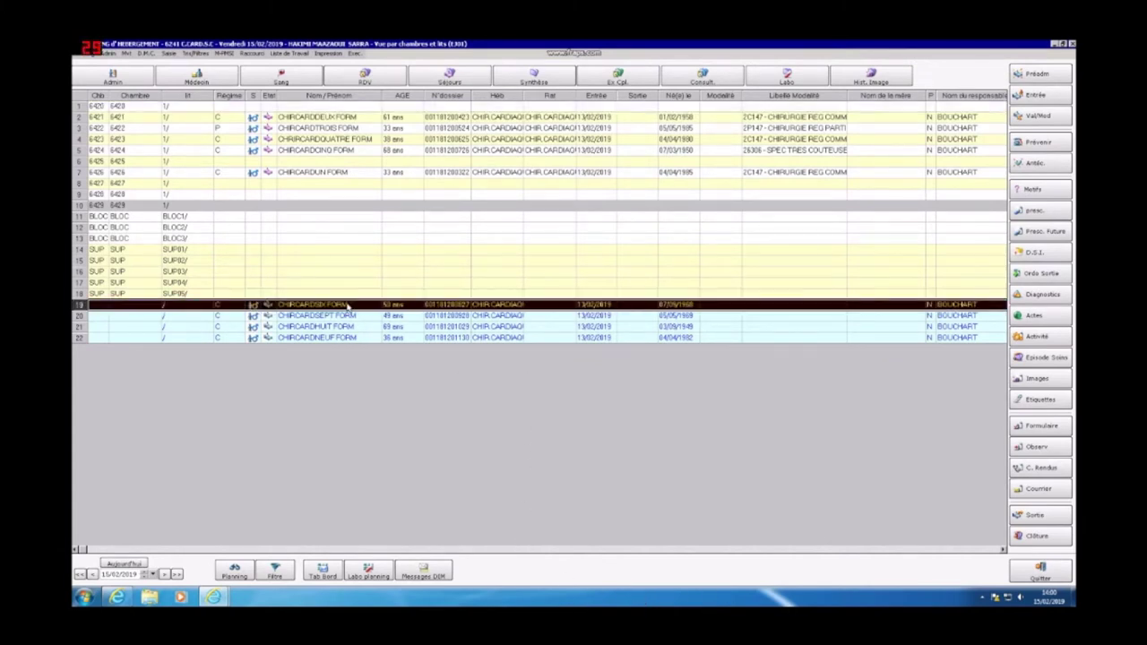
double_click(348, 307)
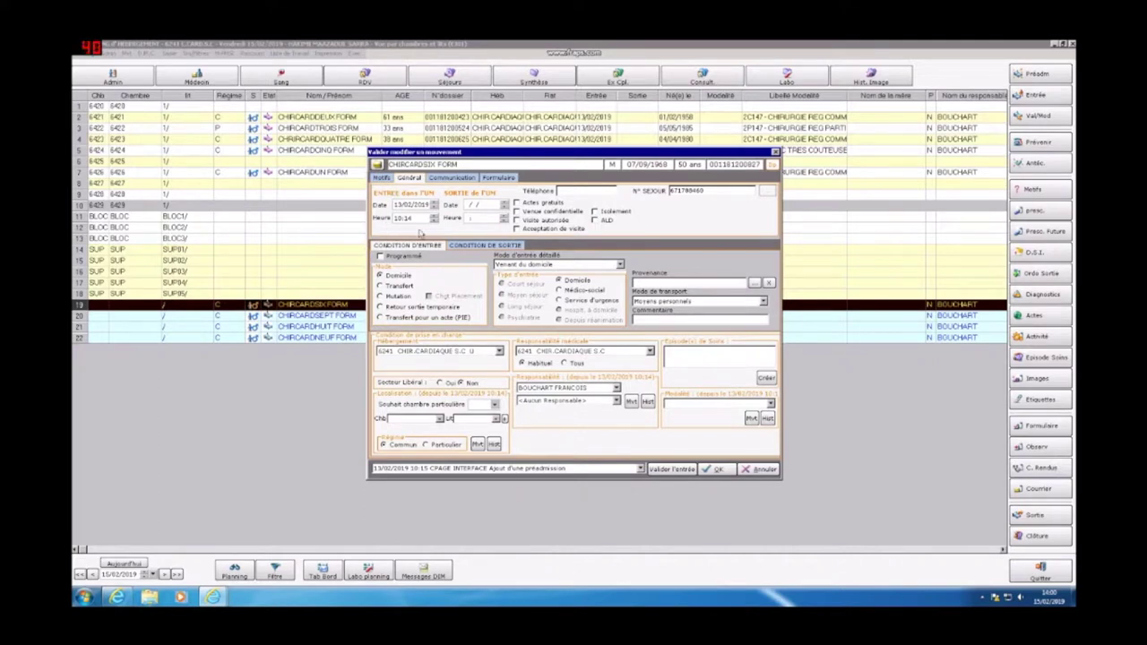
double_click(398, 220)
type("11")
left_click(764, 304)
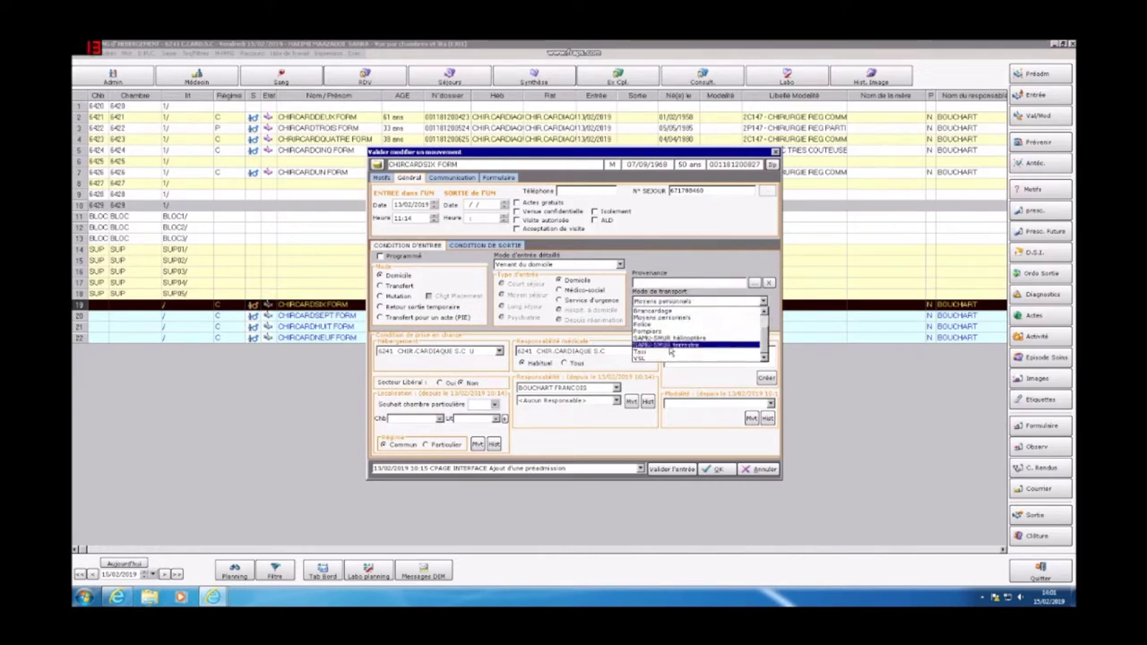
left_click(602, 243)
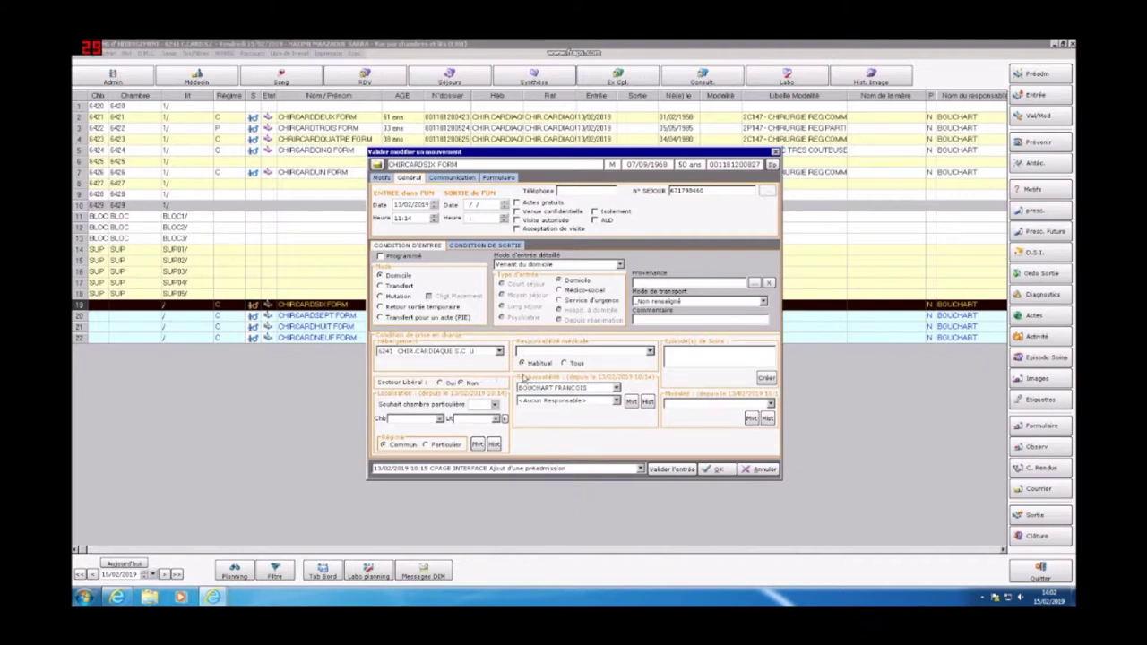
- Extend the medical responsibility choices to Tous and assign unit 6241 CHIR.CARDIAQUE S.C
left_click(564, 364)
left_click(650, 352)
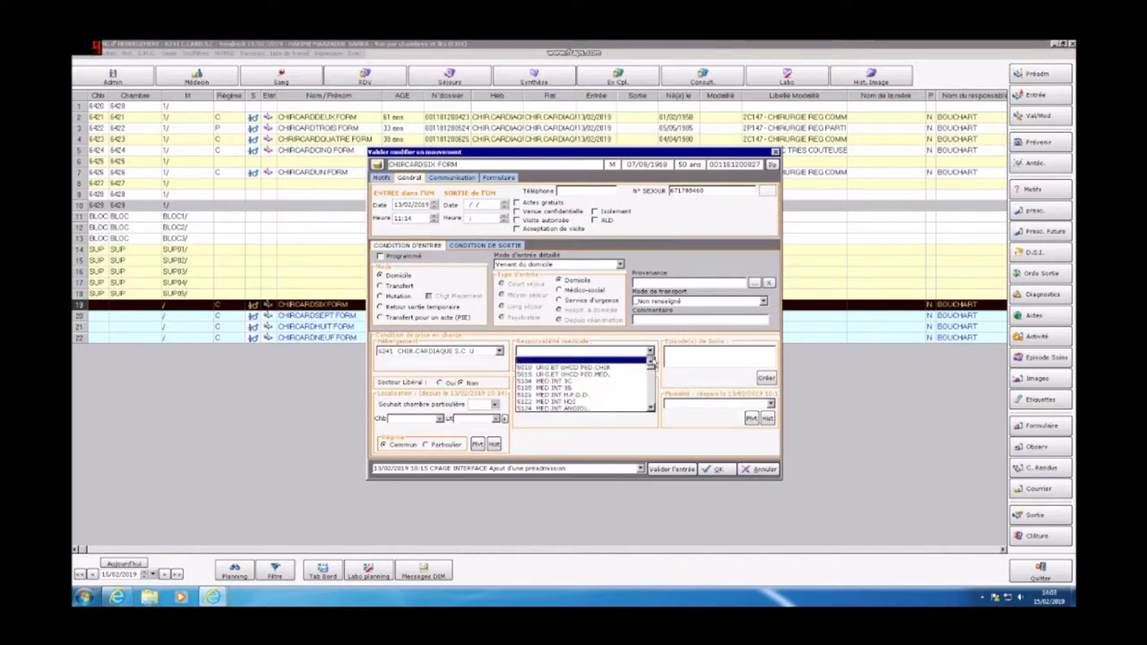
left_click(608, 358)
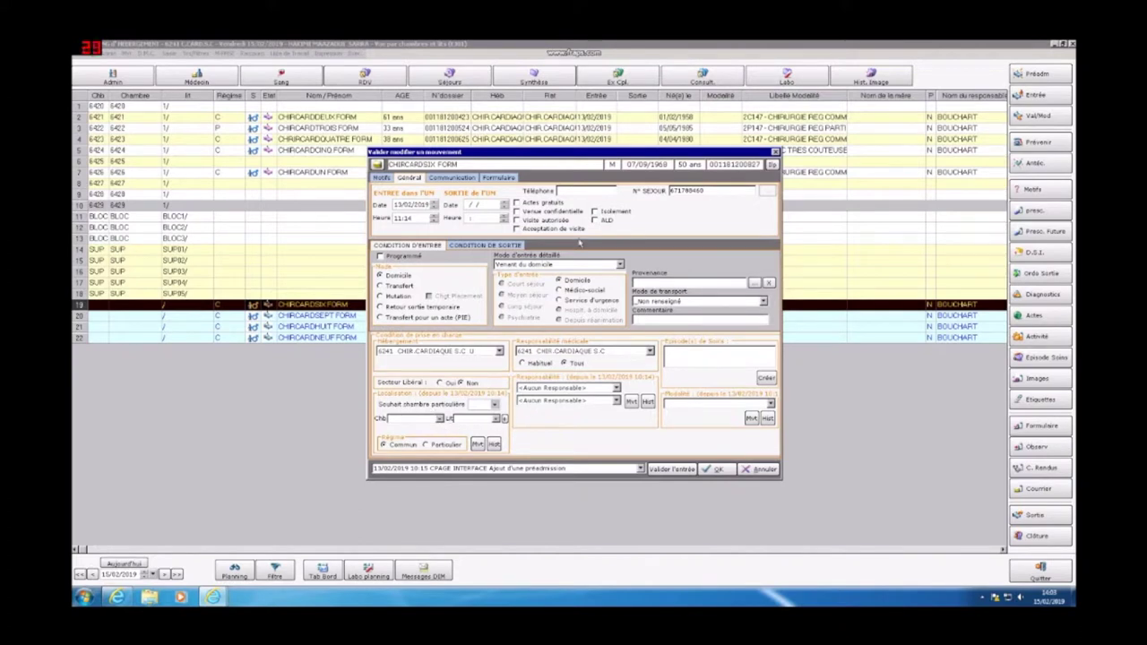
- Place the patient in room 6425, bed 01, under the Particulier regime and select the hospitalisation modality
left_click(439, 418)
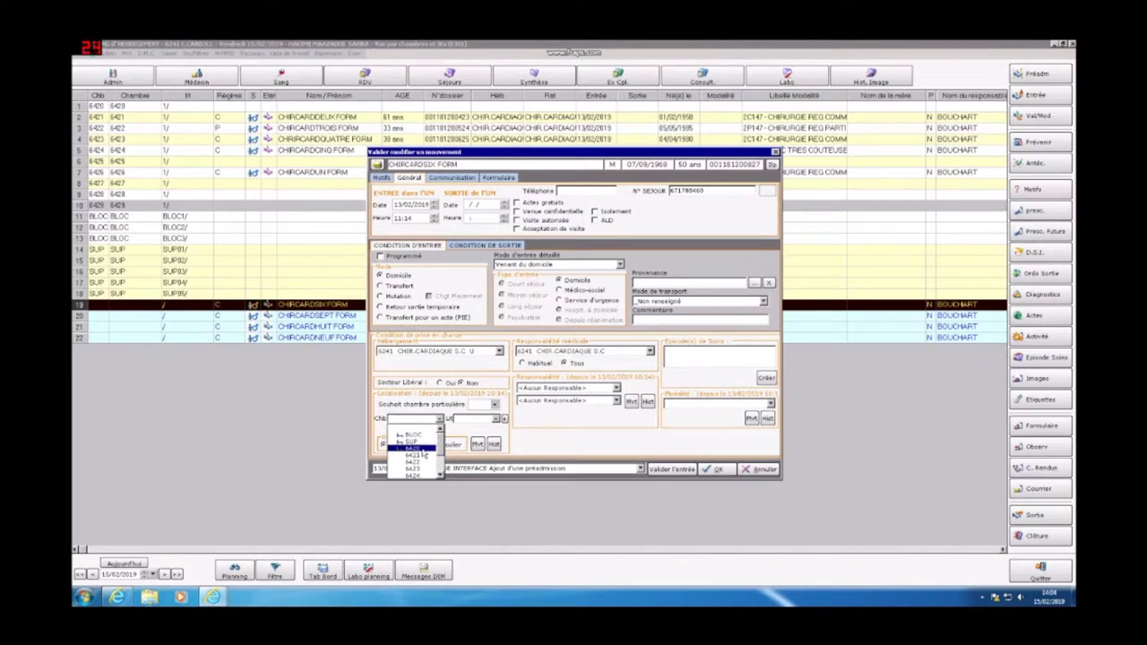
scroll(414, 457, "down", 2)
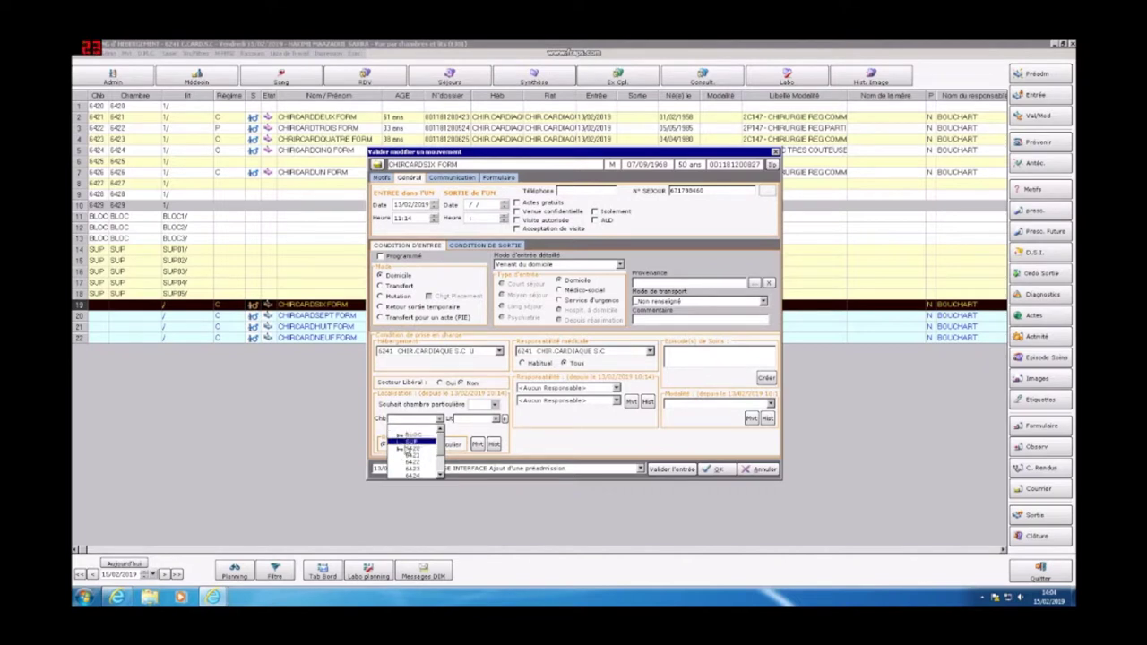
left_click(412, 465)
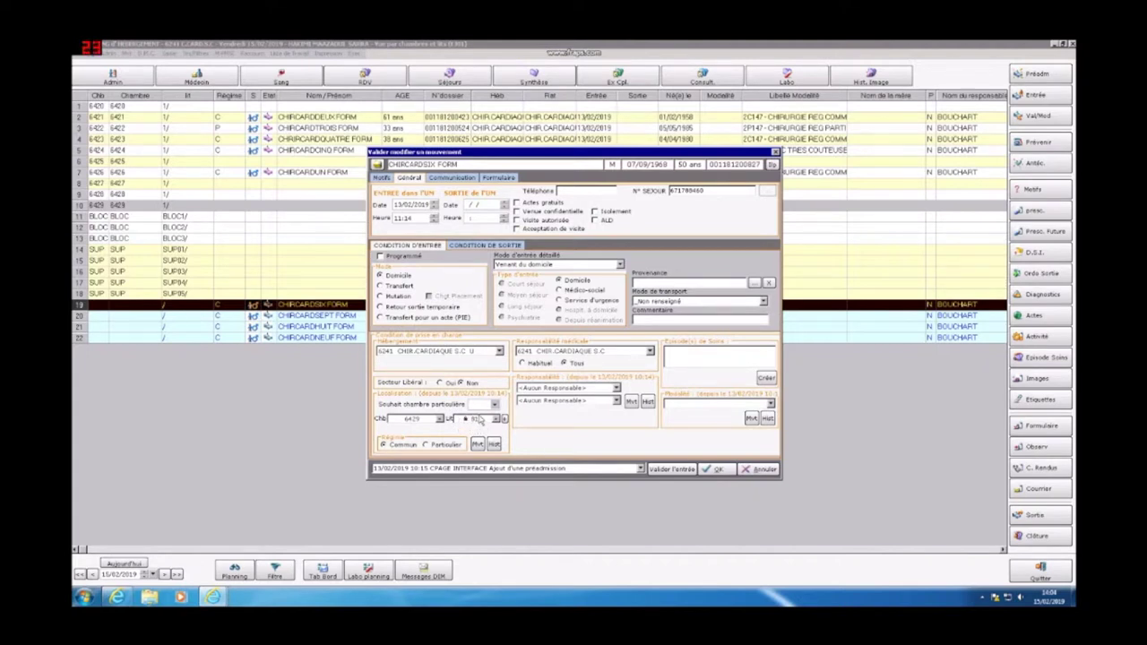
left_click(491, 420)
left_click(465, 426)
left_click(434, 447)
left_click(770, 404)
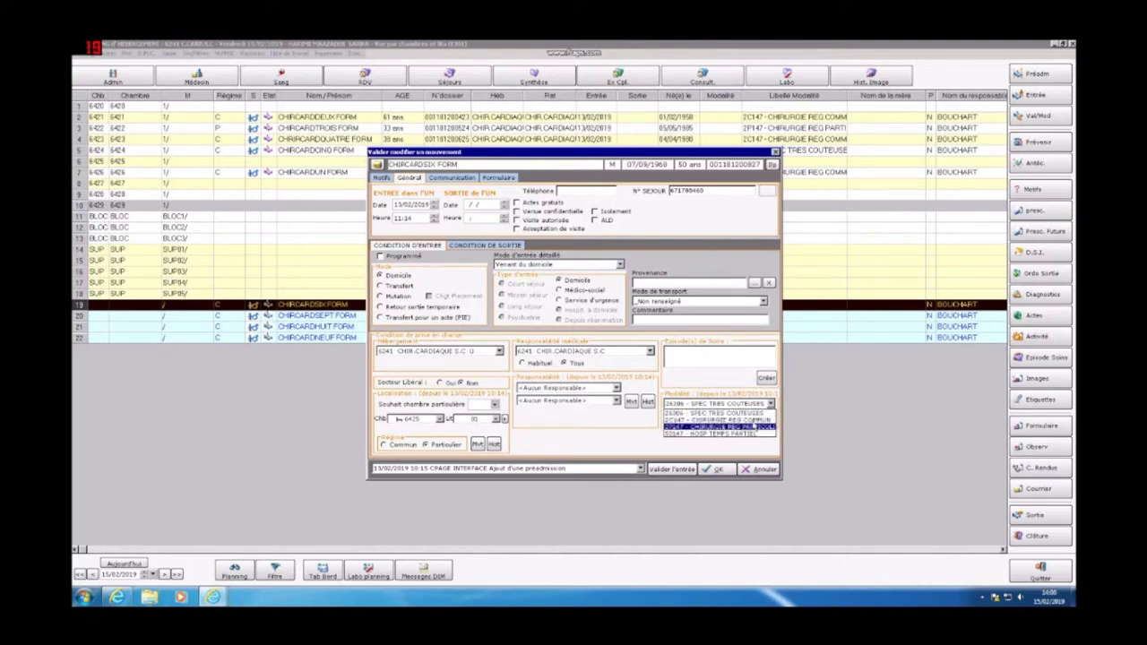
left_click(711, 412)
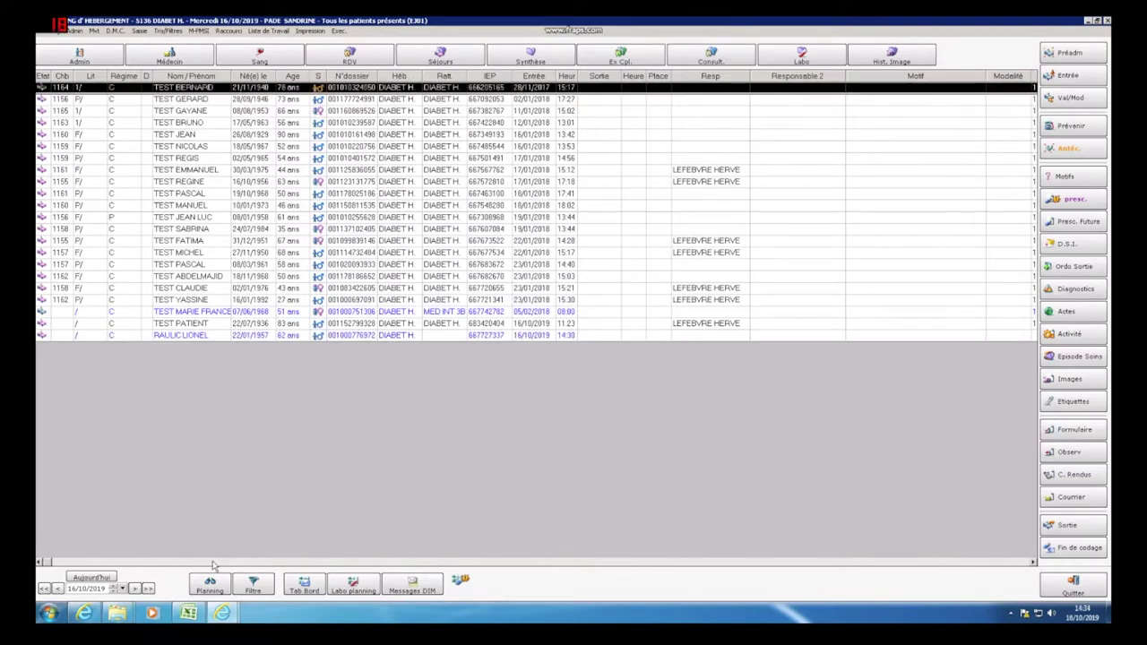
- Filter the accommodation planning to Vue par chambre et par lit
left_click(253, 584)
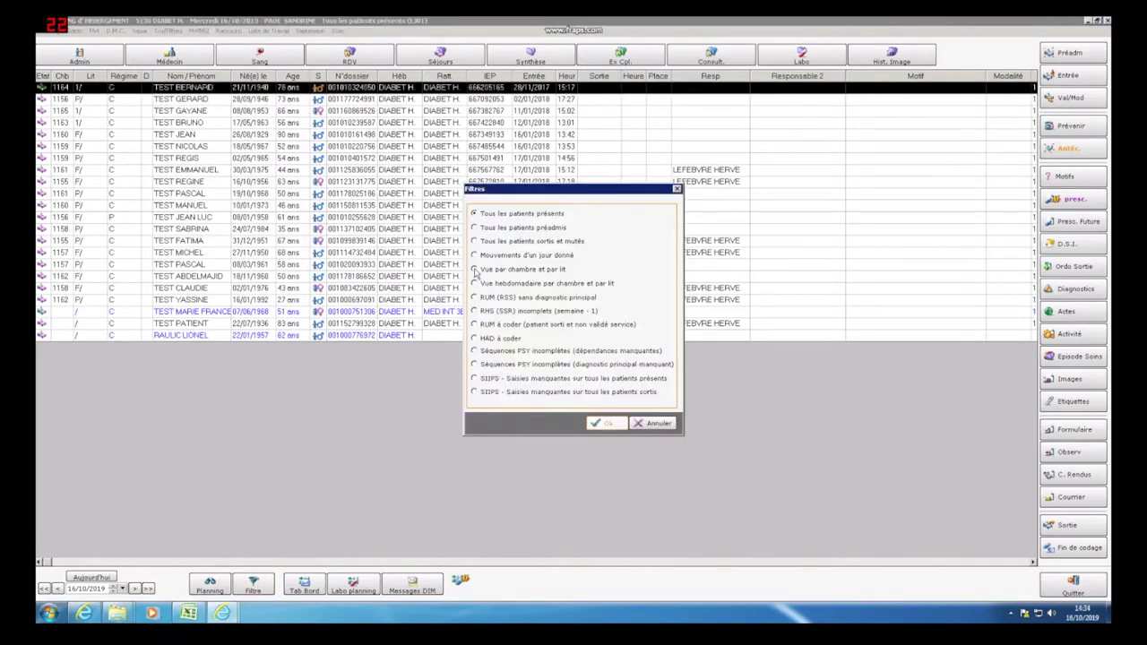
left_click(474, 270)
left_click(608, 424)
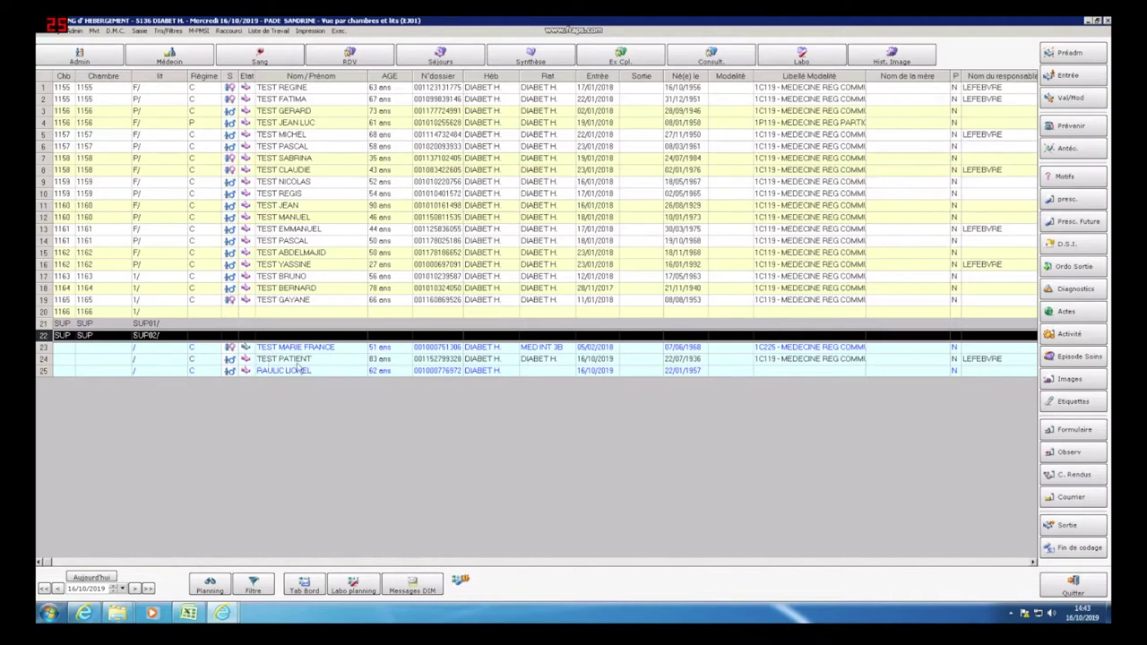
- Open the movement record of the unplaced patient in row 25 and choose the medical responsibility unit from Tous
double_click(354, 370)
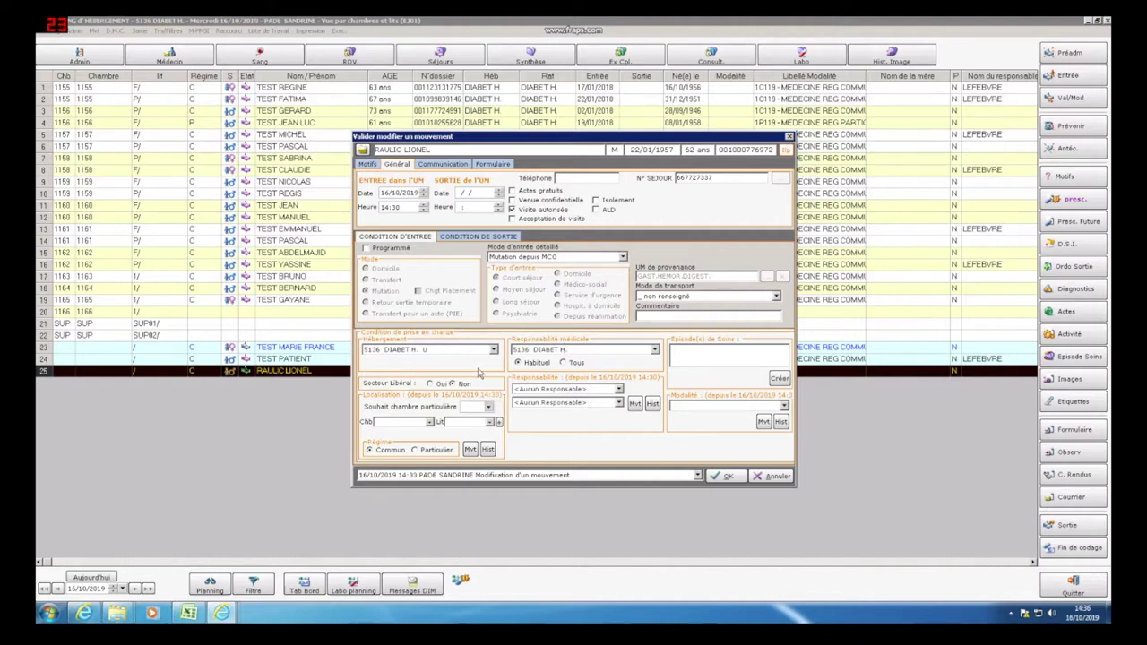
left_click(564, 363)
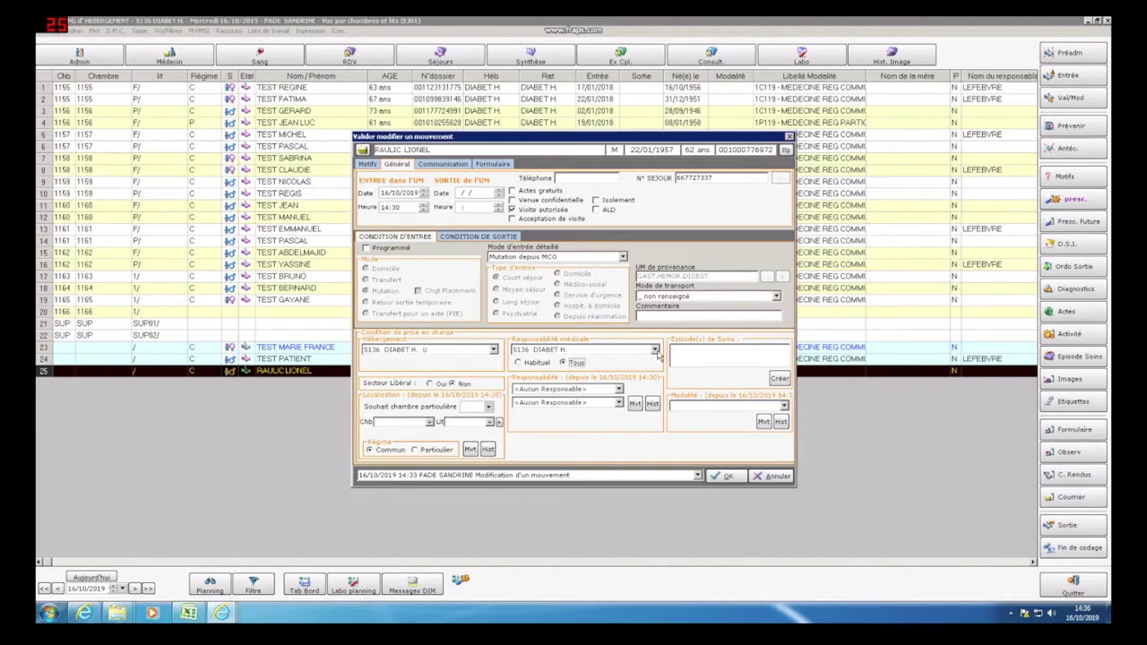
left_click(655, 350)
left_click(629, 361)
- Place the transferred patient in room SUP, bed SUP02, and select the hospitalisation modality
left_click(429, 422)
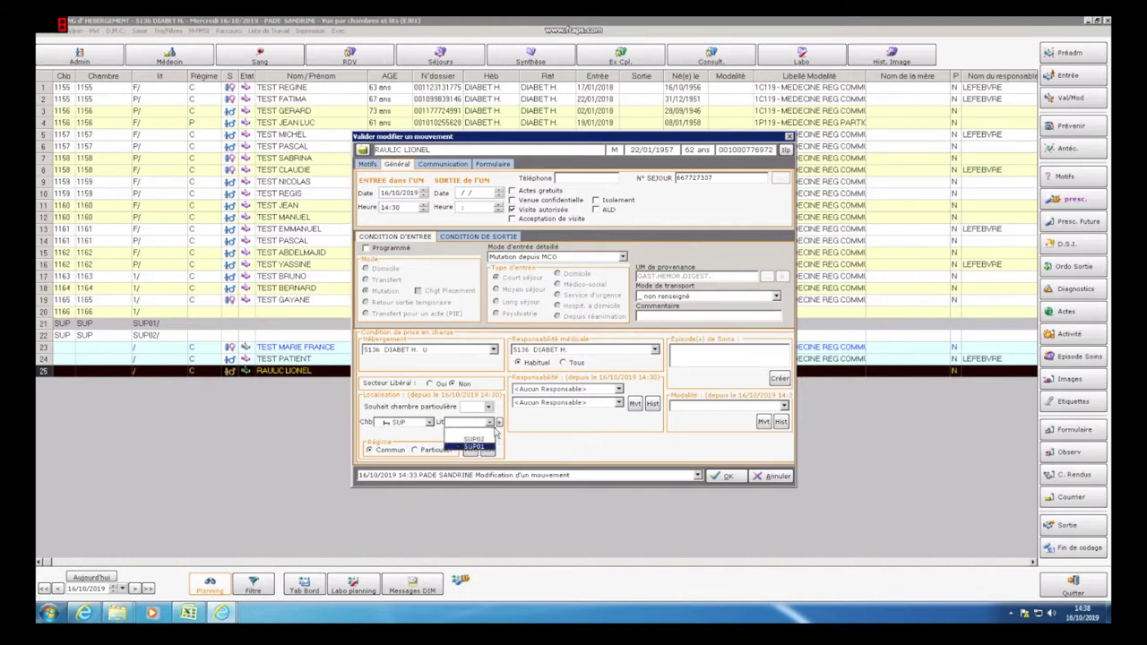
left_click(455, 439)
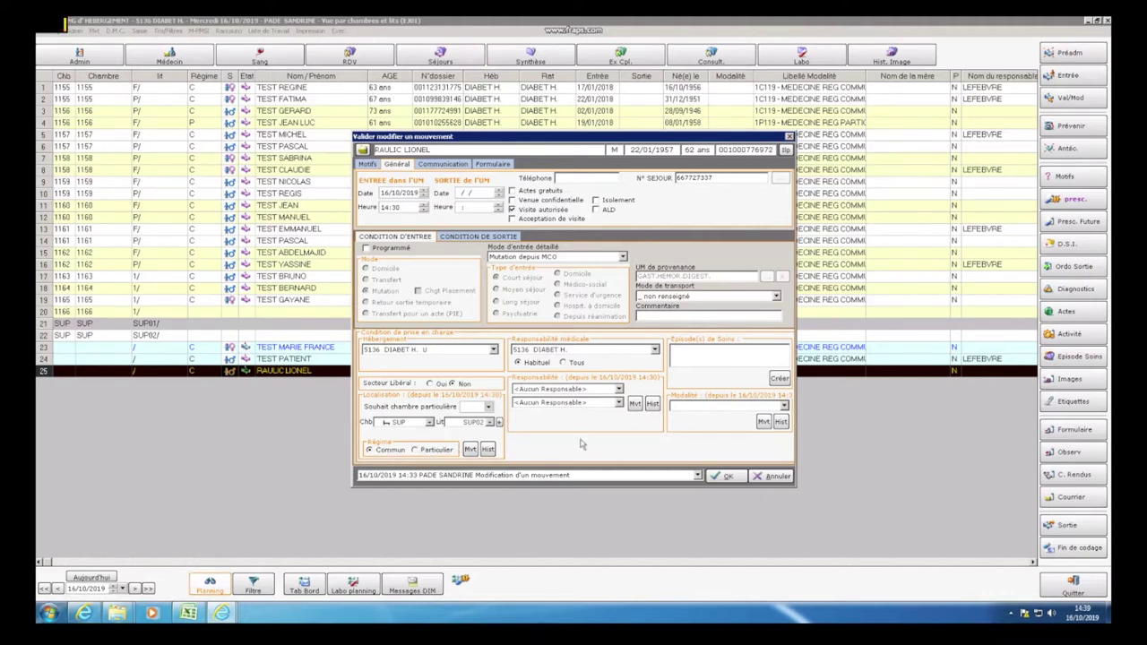
left_click(784, 408)
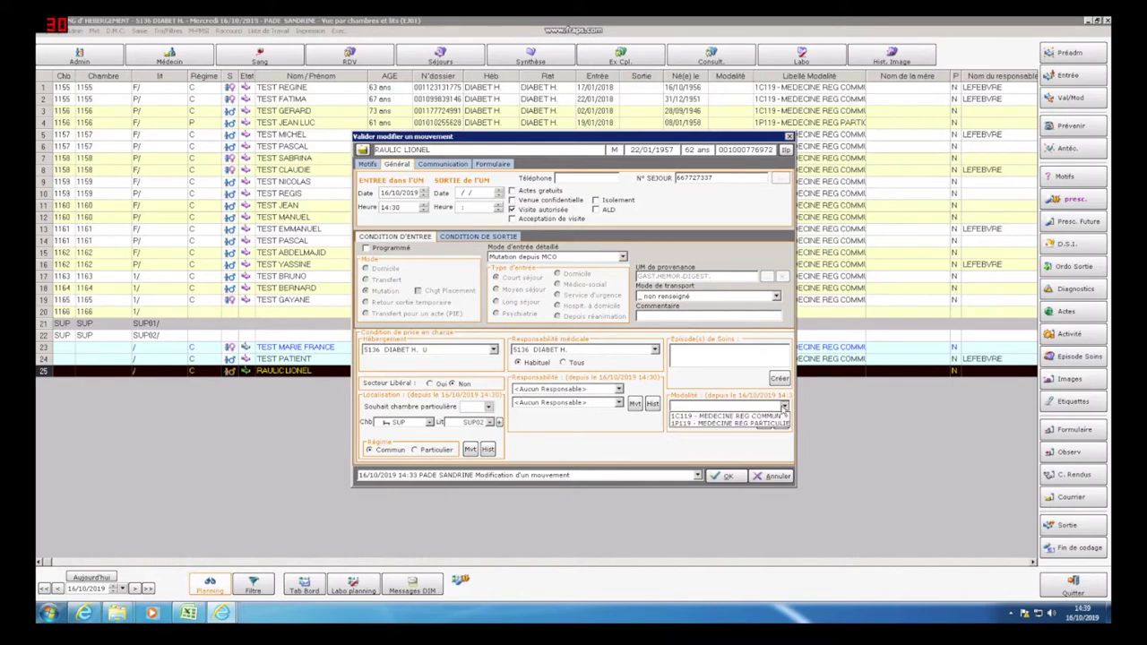
left_click(710, 436)
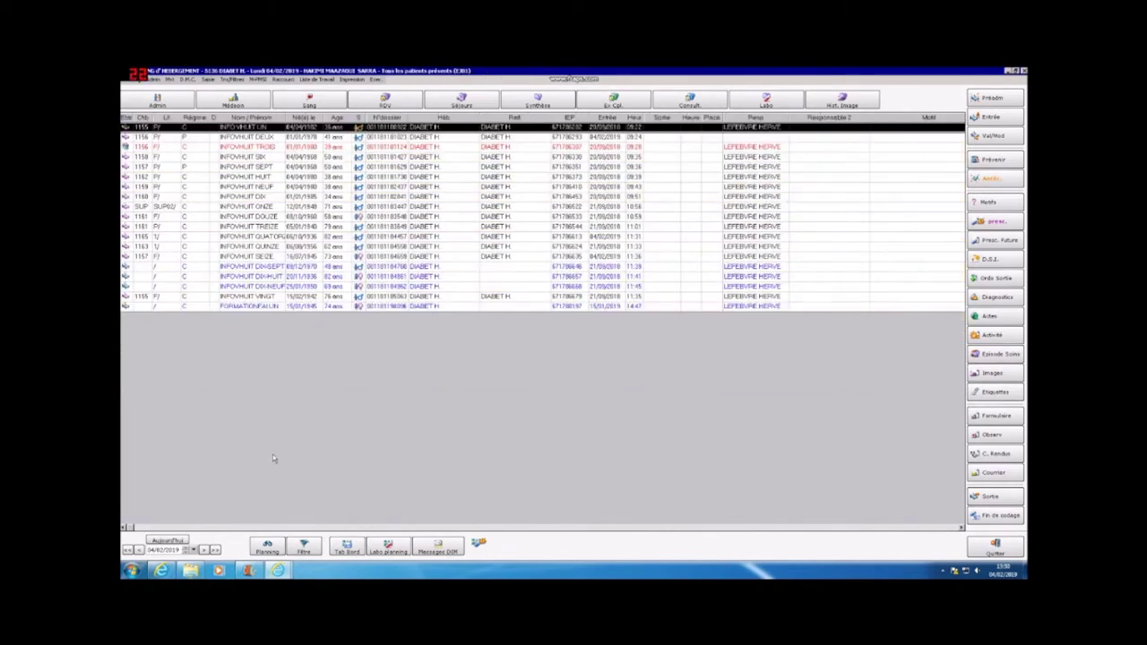
- Switch the list of present patients to the Vue par chambre et par lit filter
left_click(305, 545)
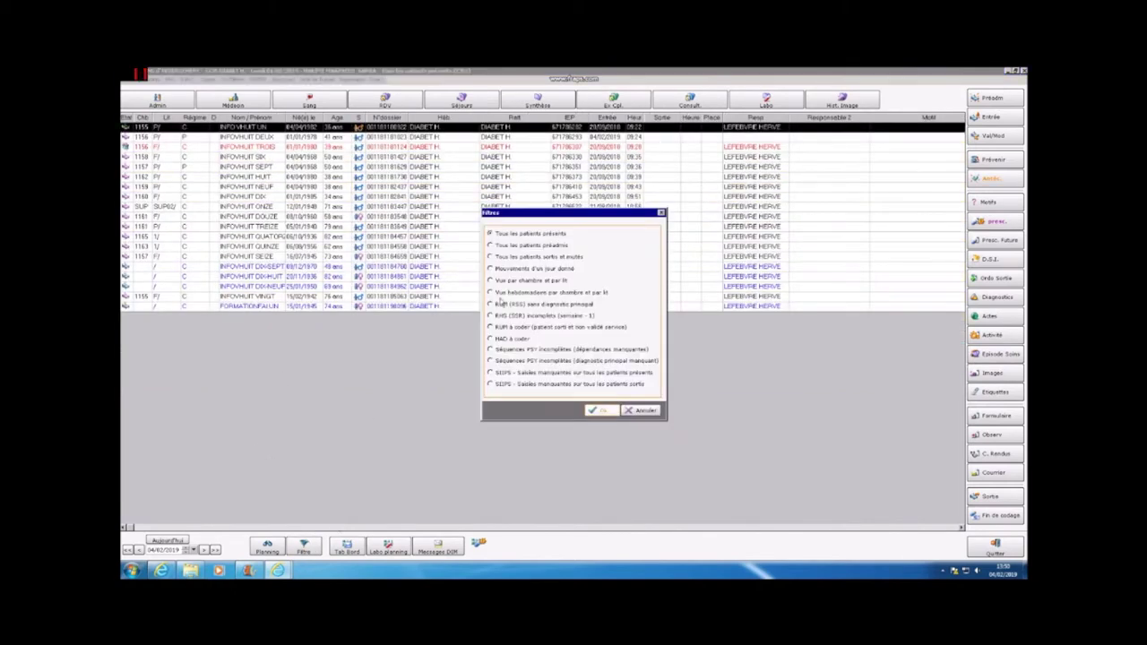
left_click(500, 282)
left_click(593, 410)
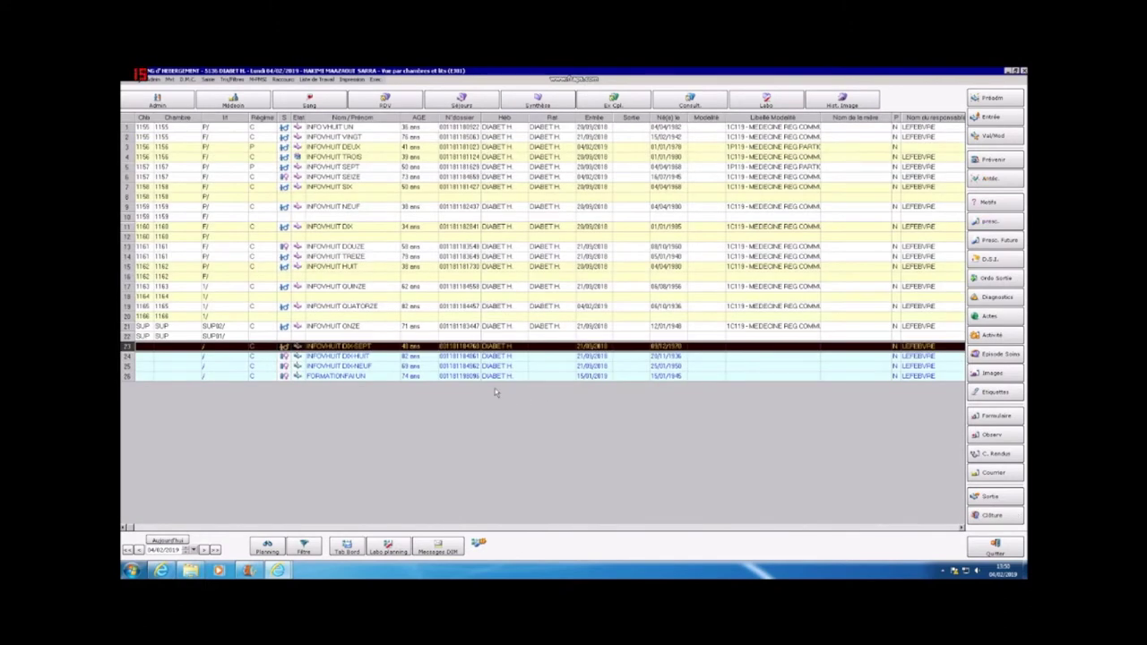
- Move the patient in room 1163 to the free bed in room 1159 on the planning and accept the move
left_click(353, 288)
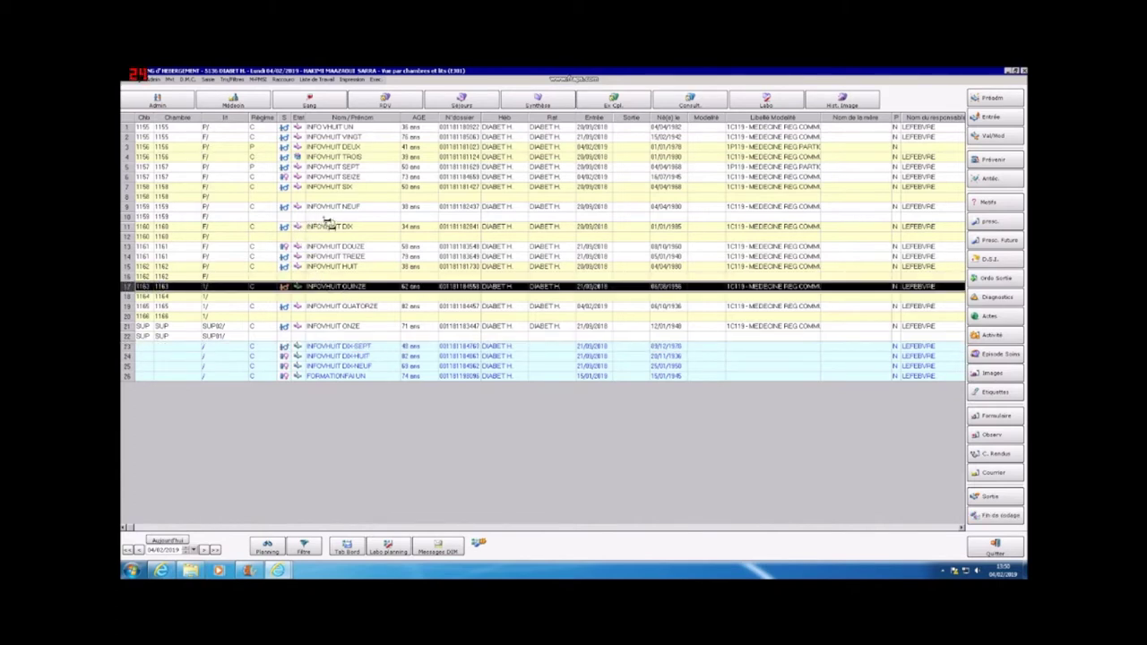
left_click_drag(329, 219, 329, 219)
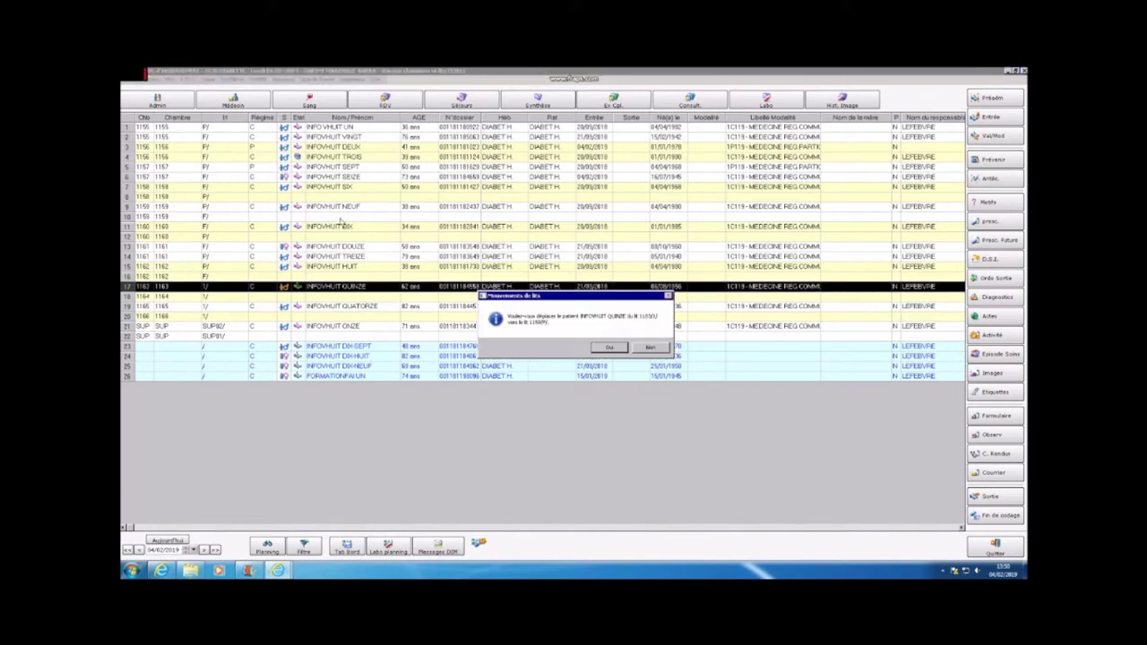
left_click(617, 352)
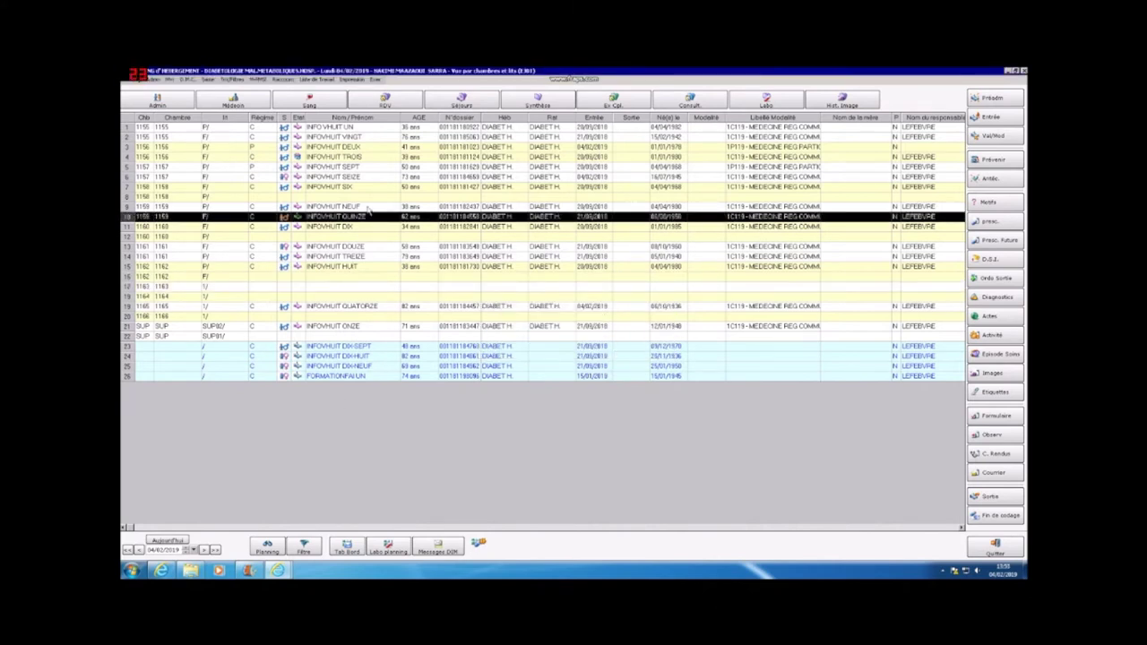
- Open the movement record of the room 1159 patient in row 9 and enter a bed movement timed 13:54
left_click(368, 208)
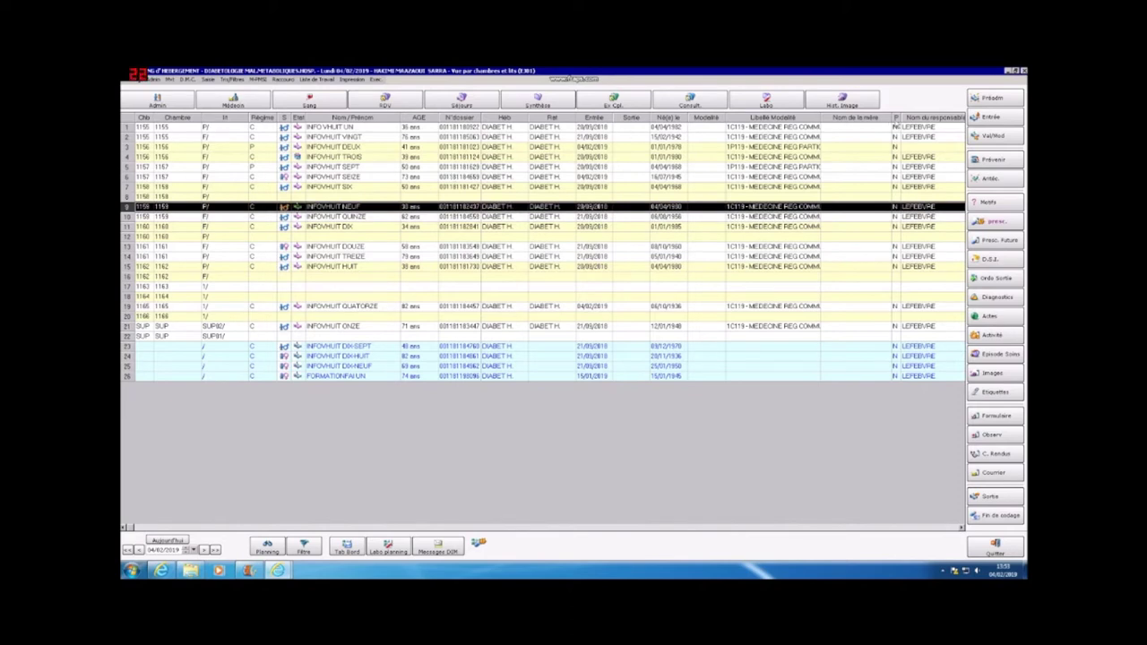
left_click(994, 137)
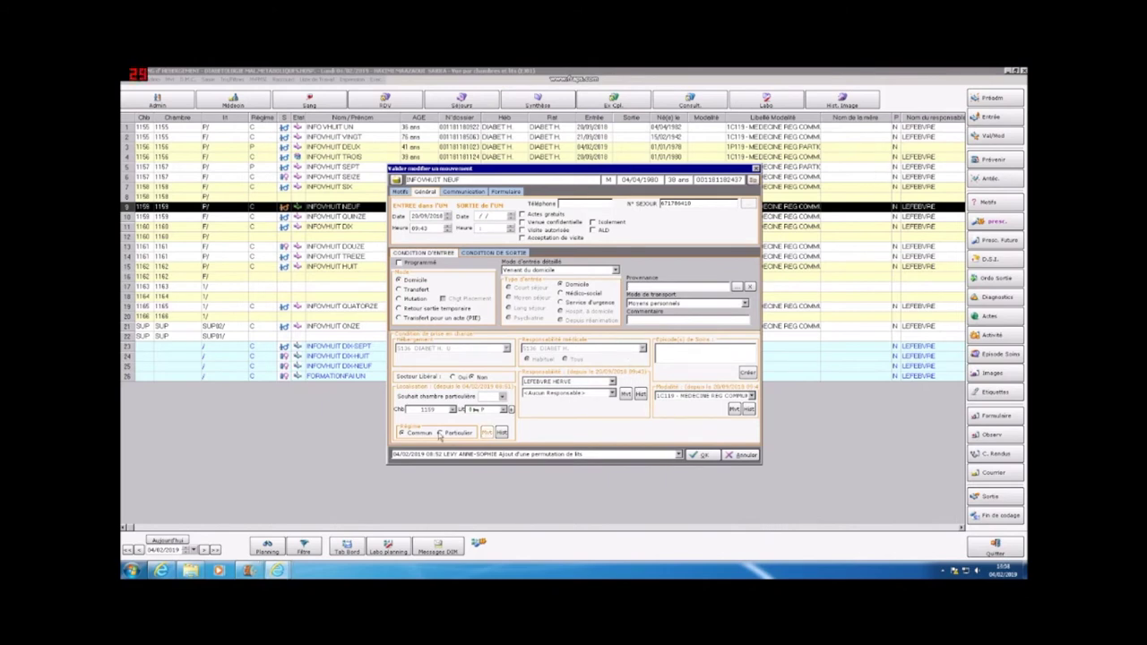
left_click(487, 434)
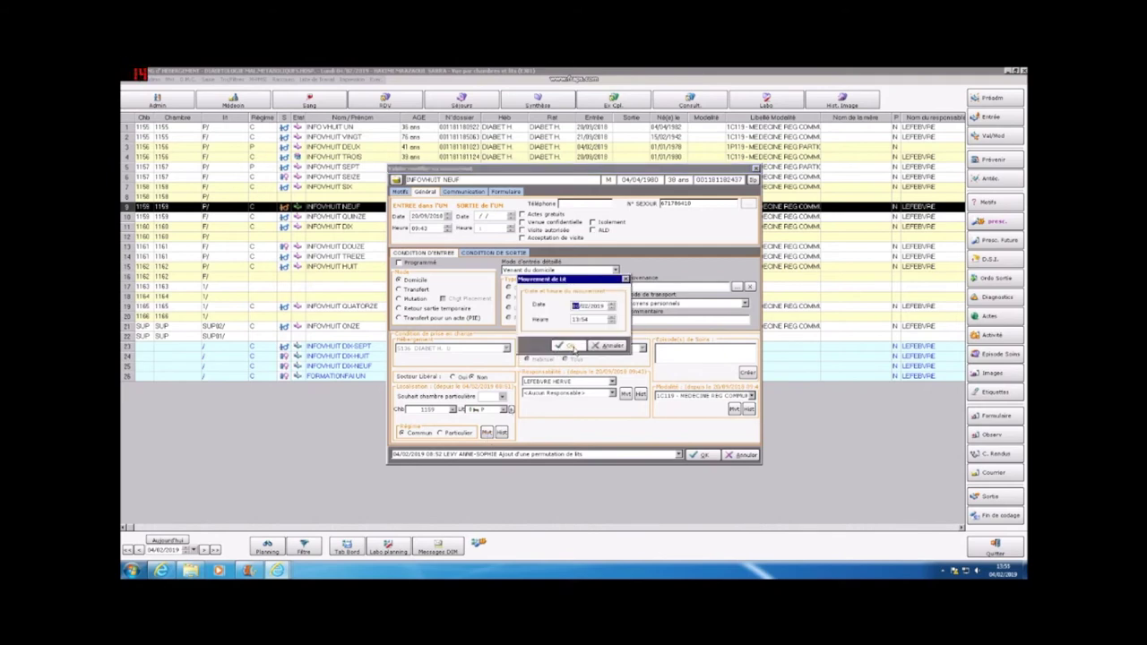
left_click(572, 346)
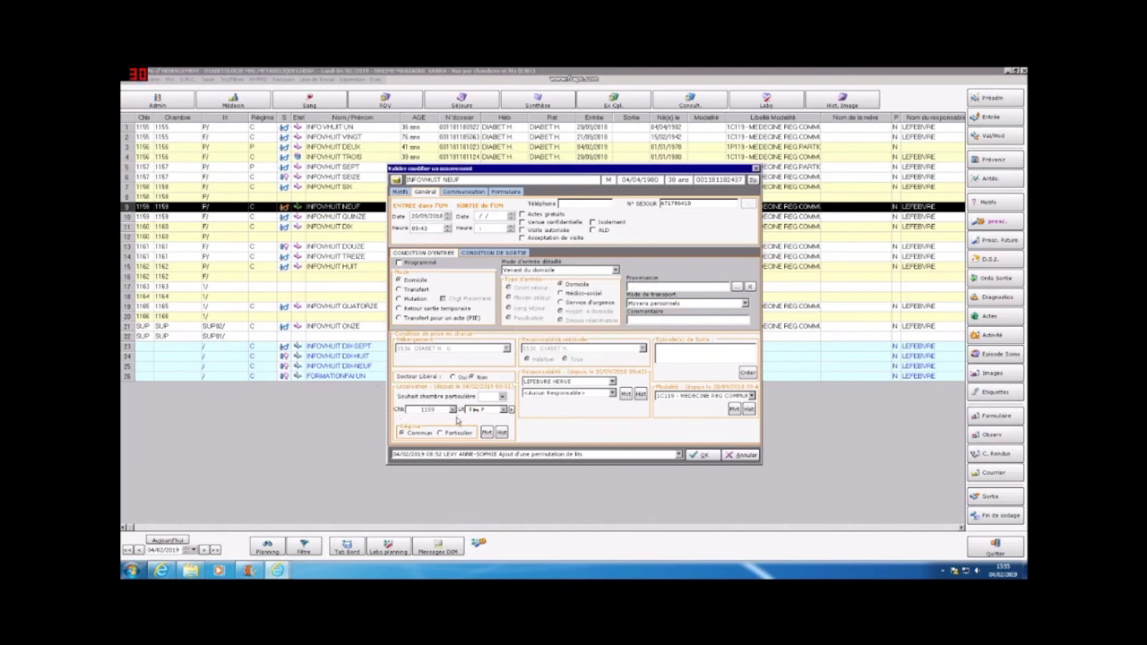
scroll(454, 412, "down", 2)
left_click(698, 456)
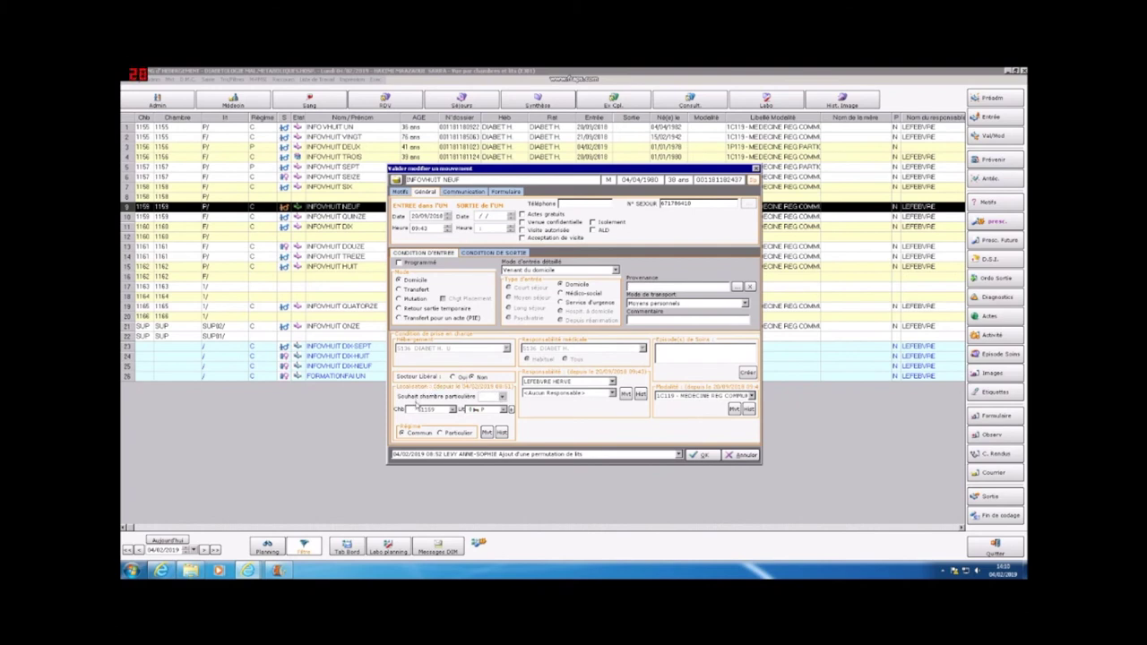
- Open the history of room and bed movements for the patient in row 9
left_click(502, 434)
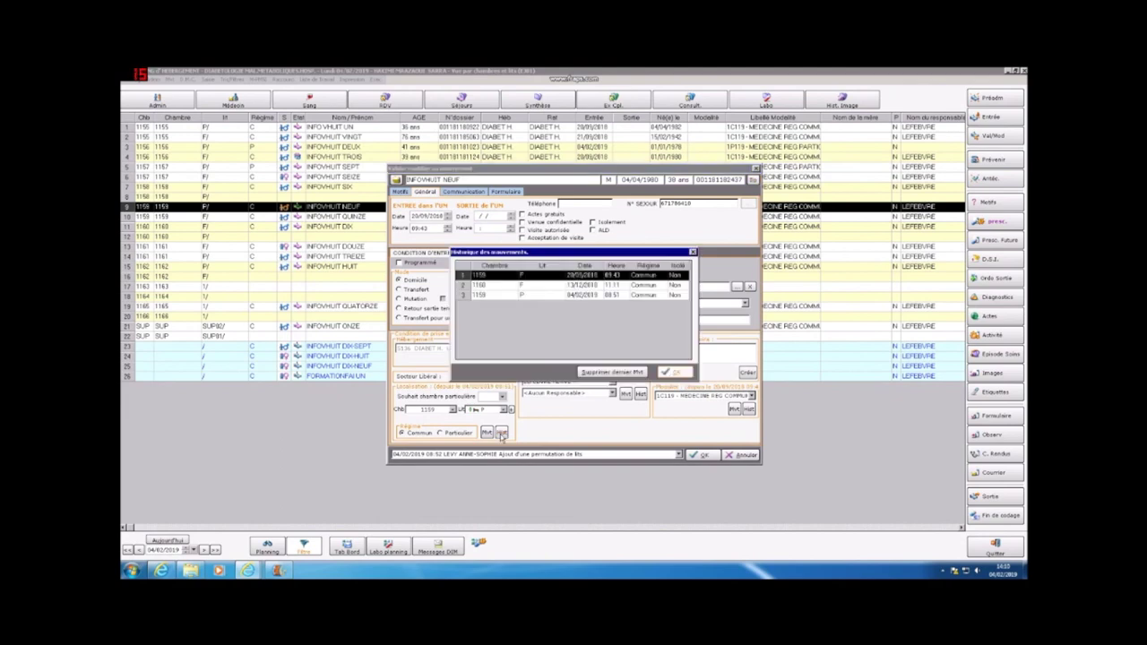